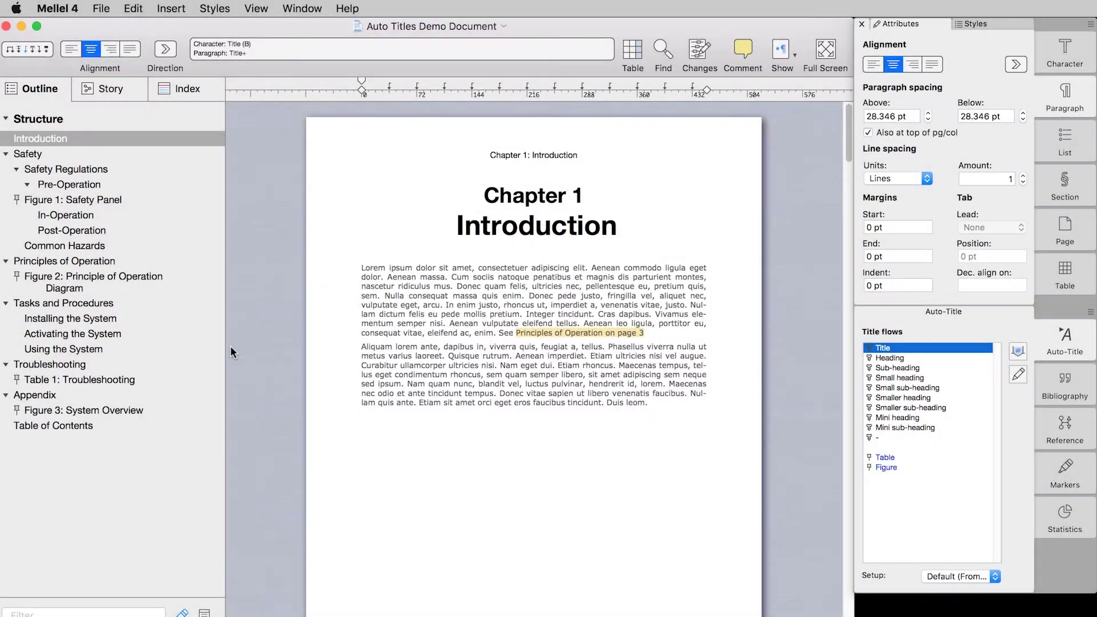
# - Jump through the outline to Figure 2, the Troubleshooting table and Table of Contents, then back to Introduction
pyautogui.click(135, 275)
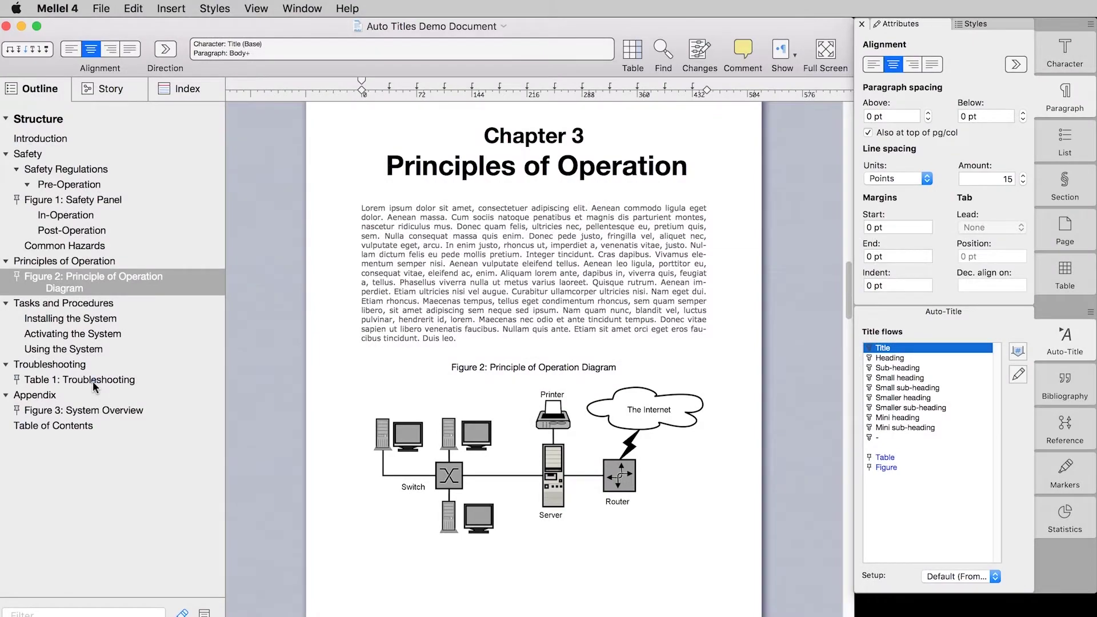
pyautogui.click(92, 382)
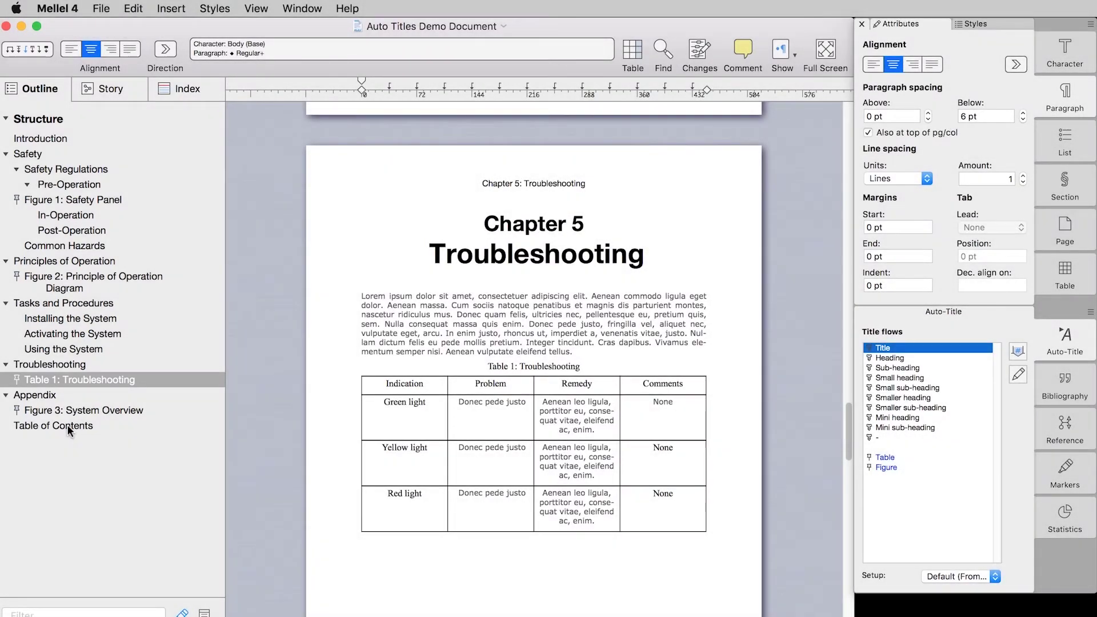
pyautogui.click(67, 423)
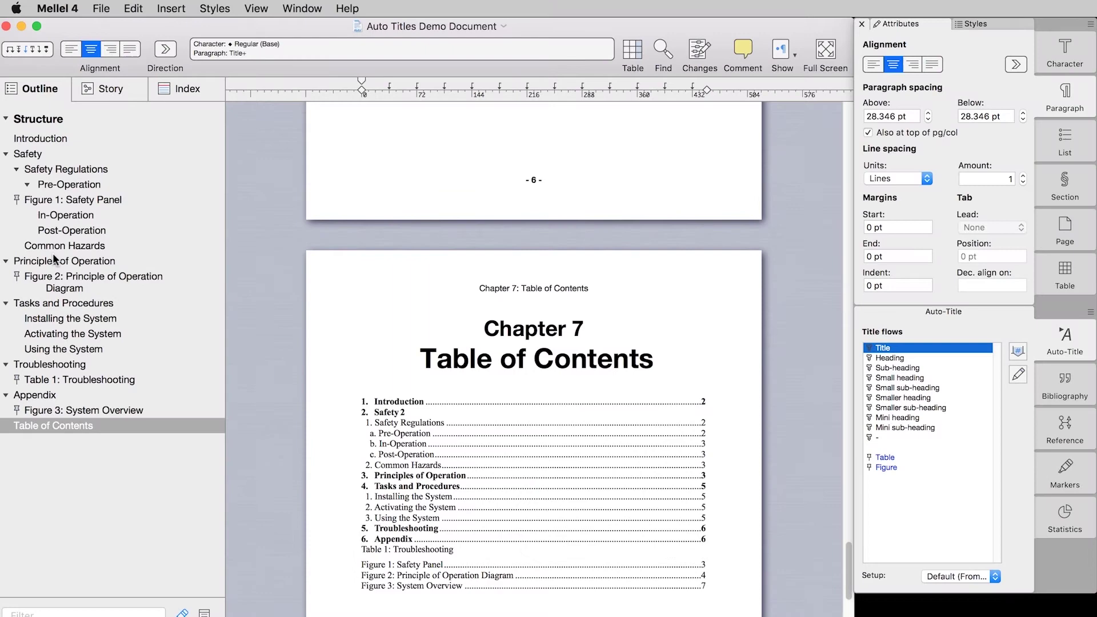
pyautogui.click(57, 141)
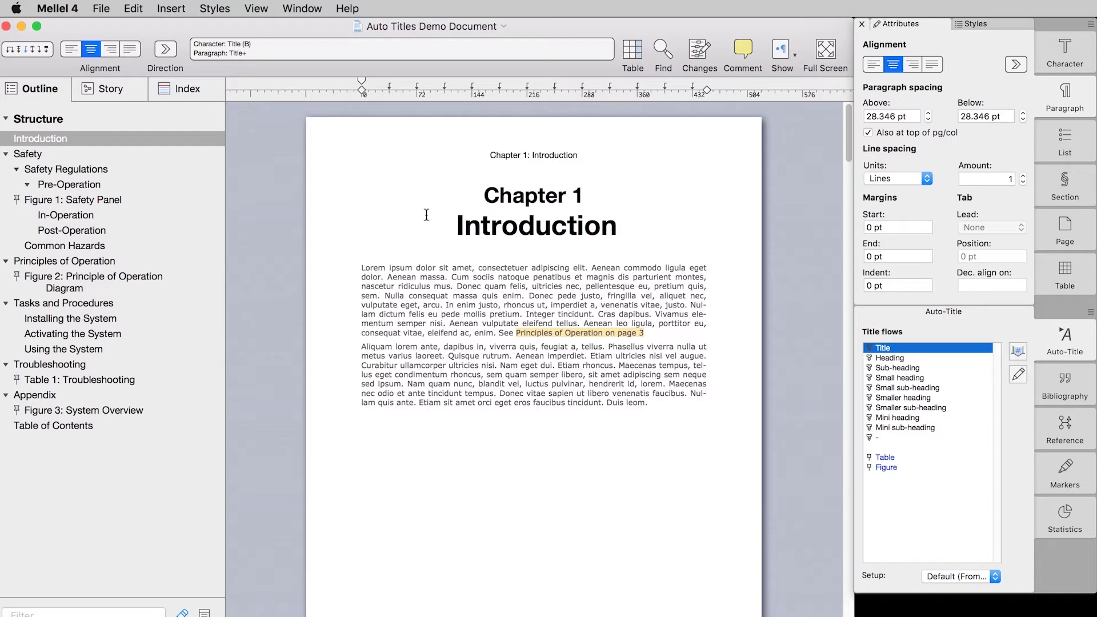
# - Add a 'Pre-Introduction' chapter title on a new line above Introduction
pyautogui.press('Return')
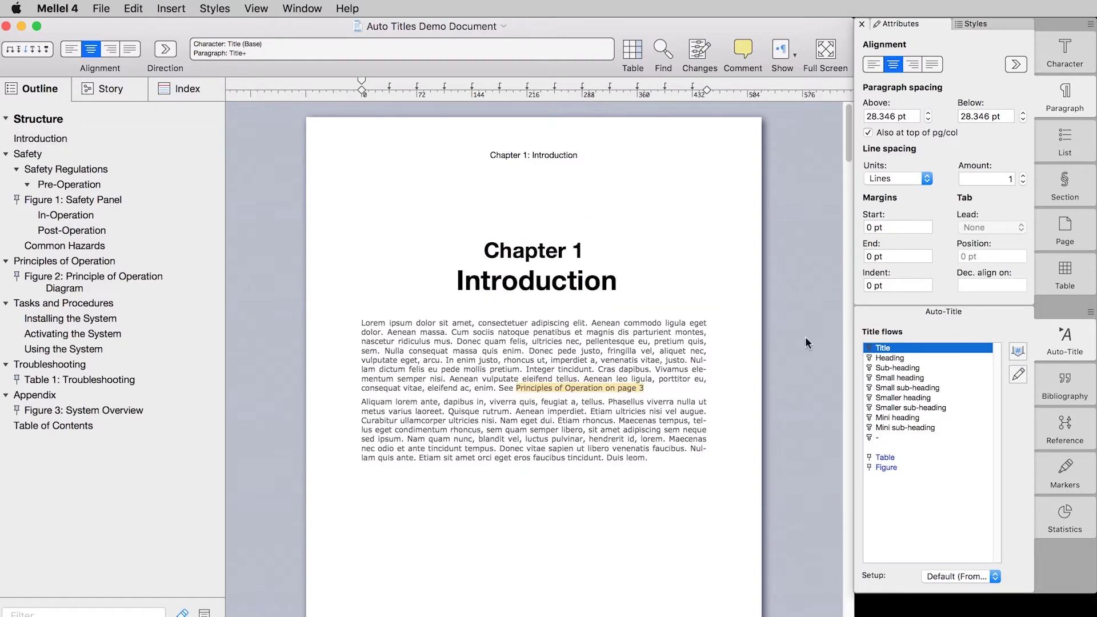
pyautogui.doubleClick(892, 345)
pyautogui.write('Pre-')
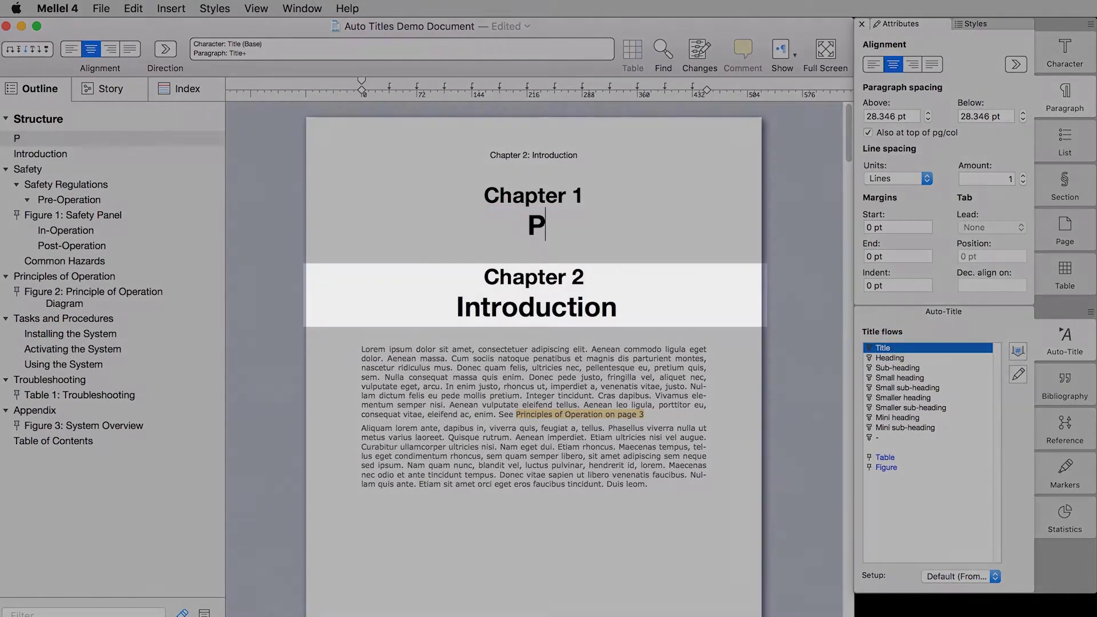
pyautogui.write('Introduction')
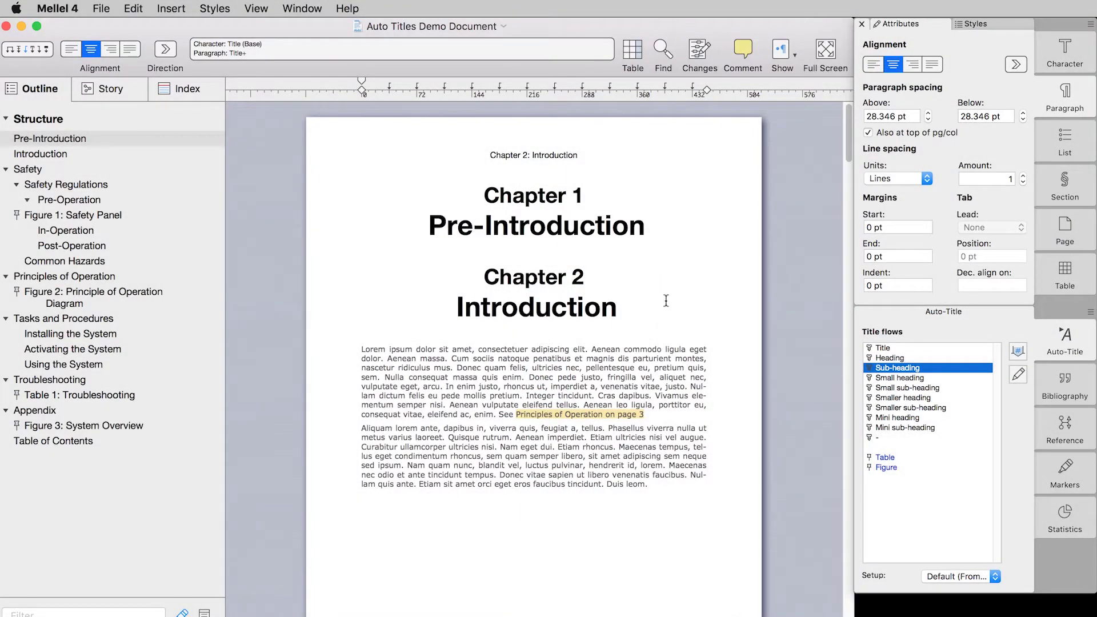
# - Add a 'Mid-Introduction' chapter title on a new line after Pre-Introduction
pyautogui.press('Return')
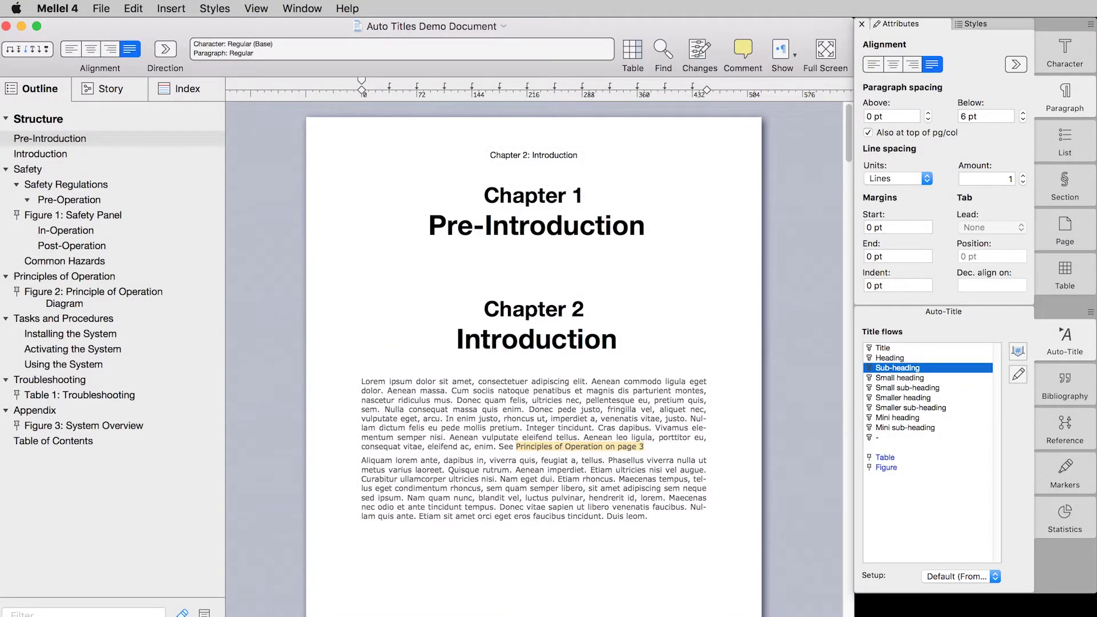
pyautogui.click(917, 347)
pyautogui.doubleClick(919, 347)
pyautogui.write('Mid-O')
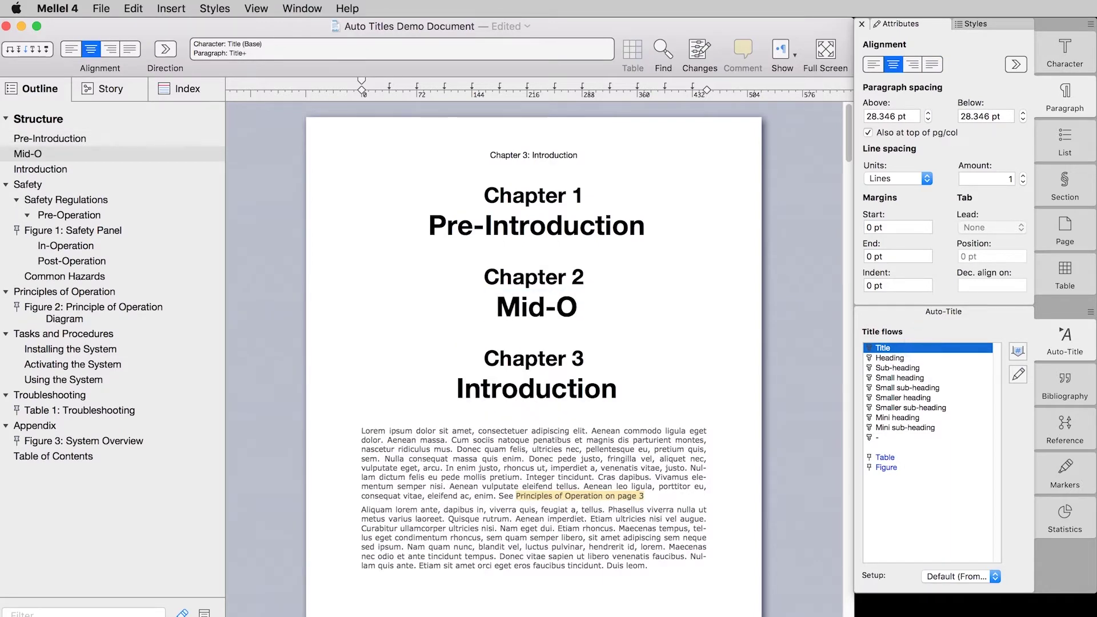
pyautogui.press('BackSpace')
pyautogui.write('Introduction')
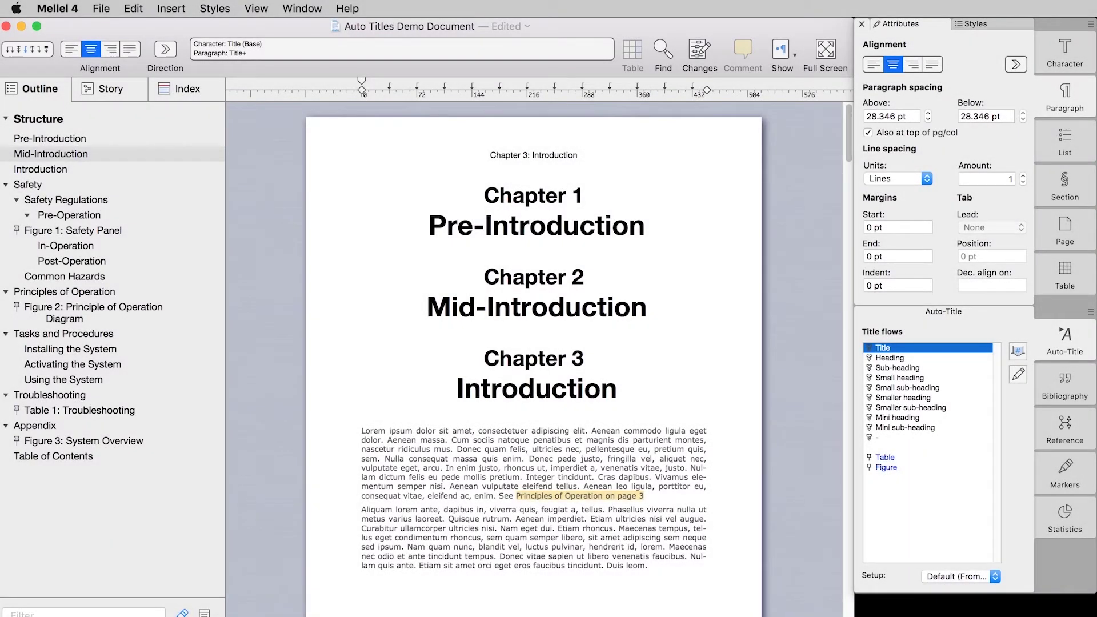
# - Add a numbered heading 'Heading' with a lettered sub-heading 'Sub-Heading' below it
pyautogui.press('Return')
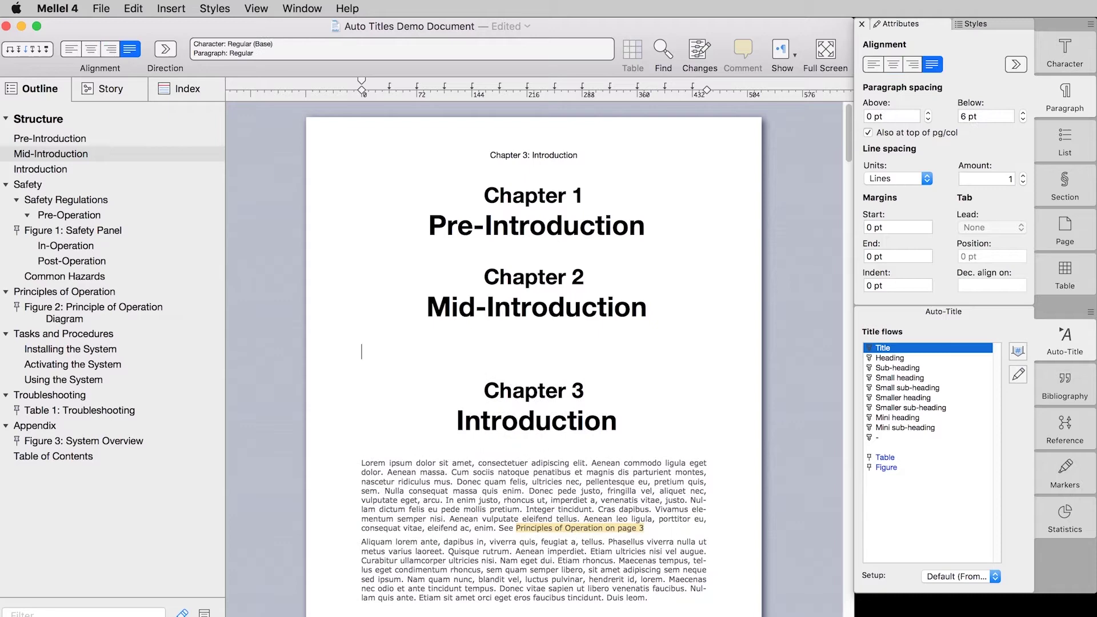
pyautogui.click(937, 357)
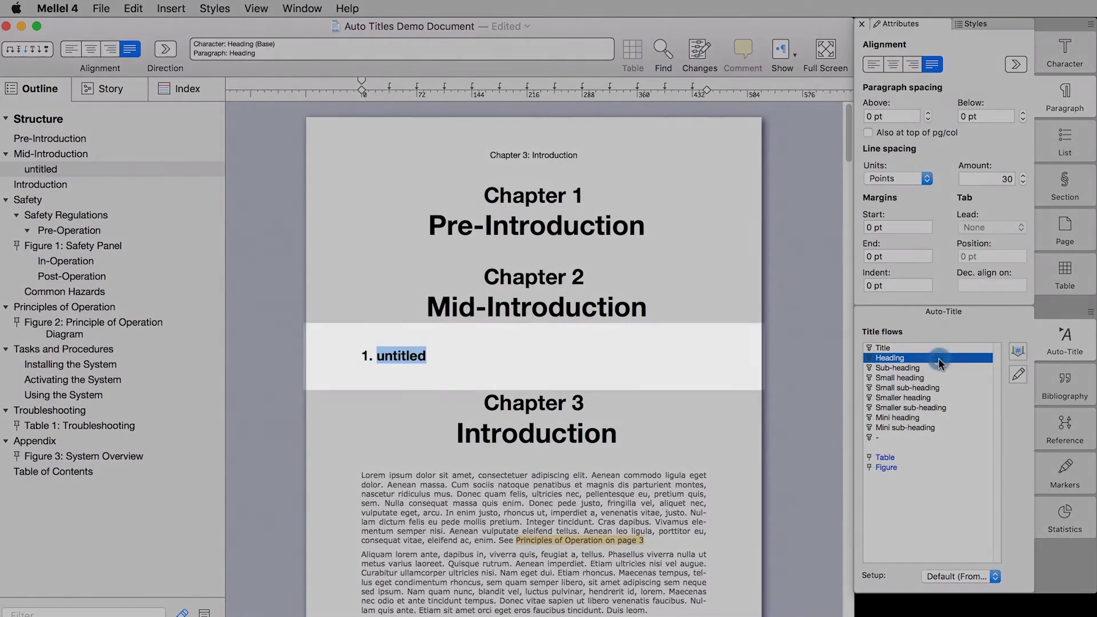
pyautogui.write('Heading')
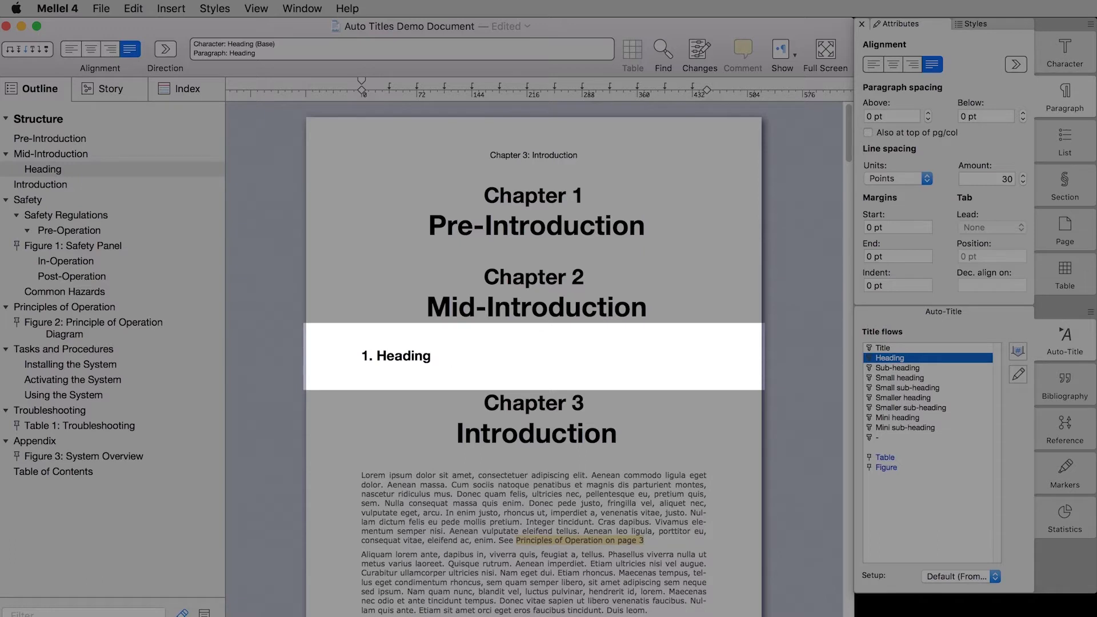
pyautogui.press('Return')
pyautogui.click(941, 368)
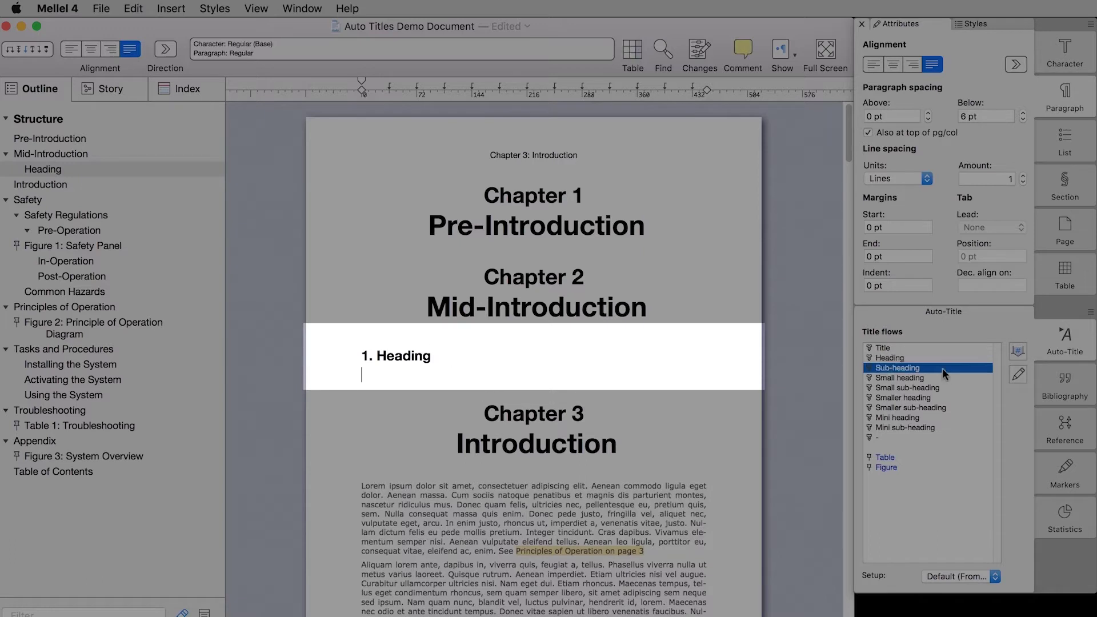
pyautogui.write('Sub-Heading')
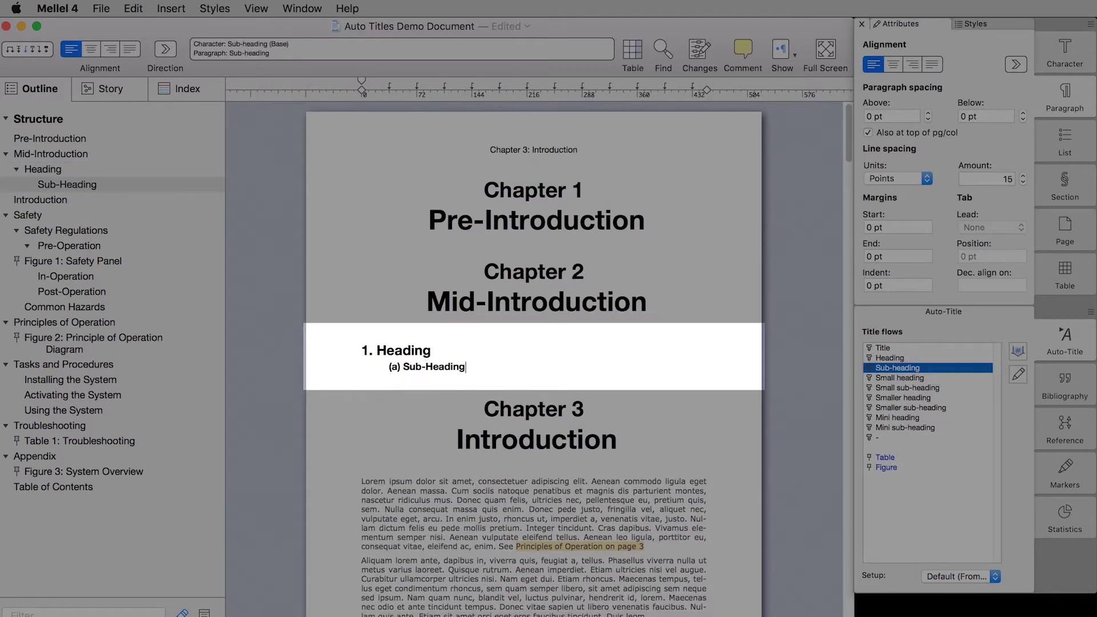
pyautogui.press('Return')
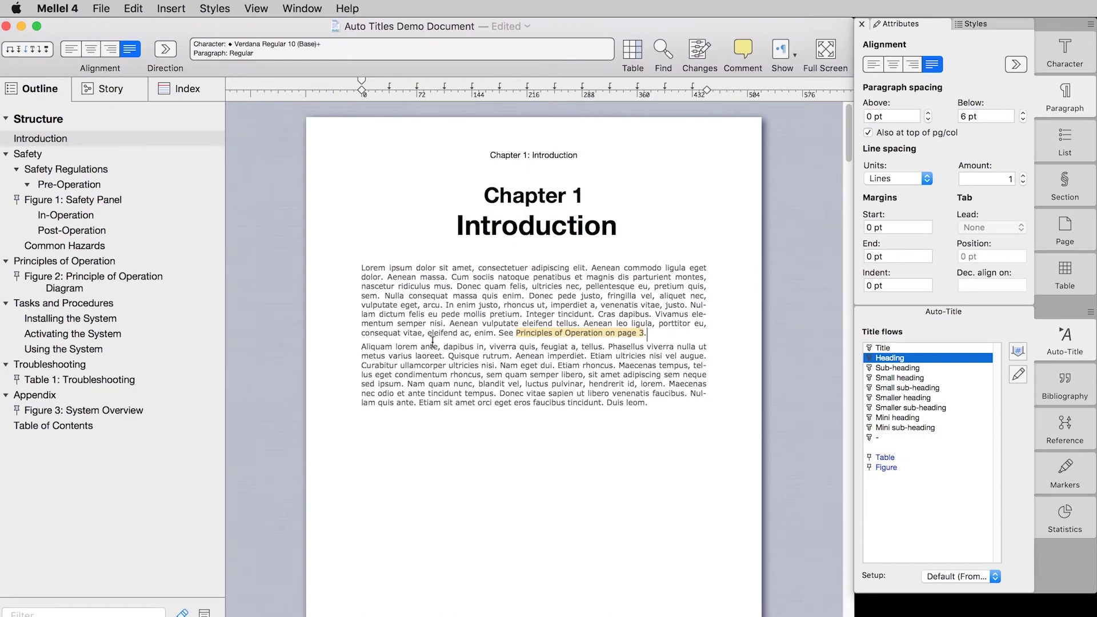
# - Insert an untitled chapter title via Insert > Auto-Title > Title on a new line before the Aliquam paragraph
pyautogui.click(362, 348)
pyautogui.press('Return')
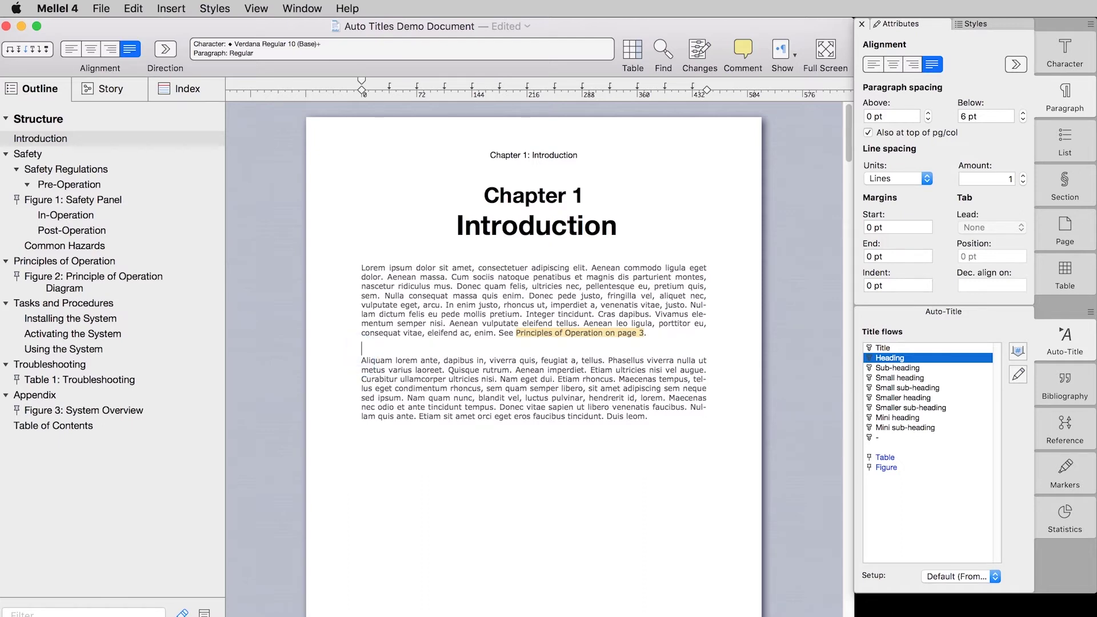
pyautogui.click(175, 8)
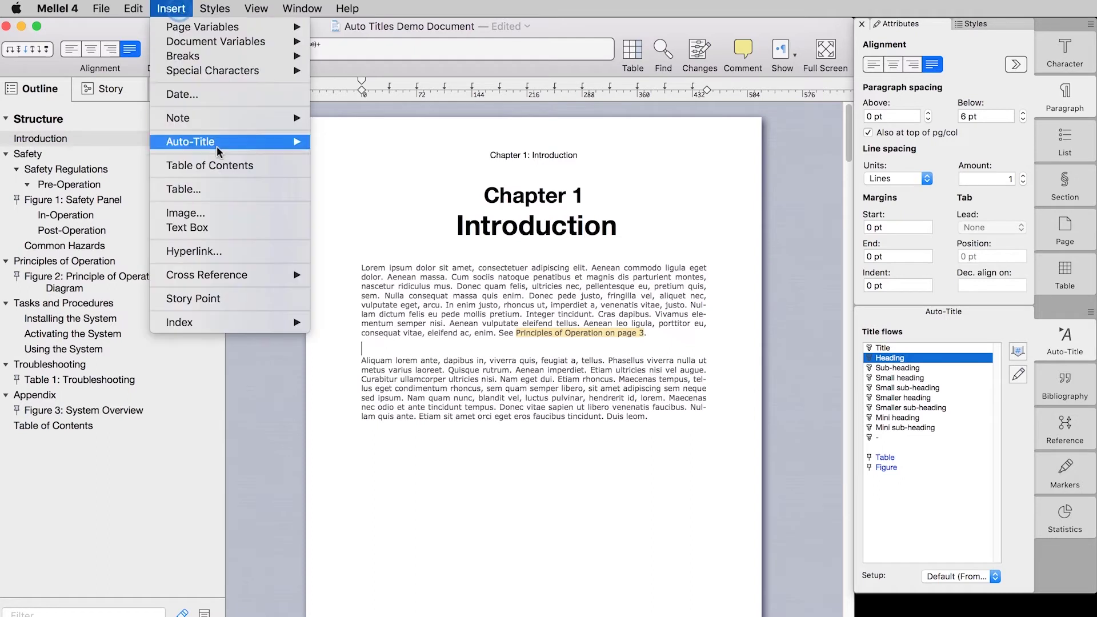
pyautogui.moveTo(219, 145)
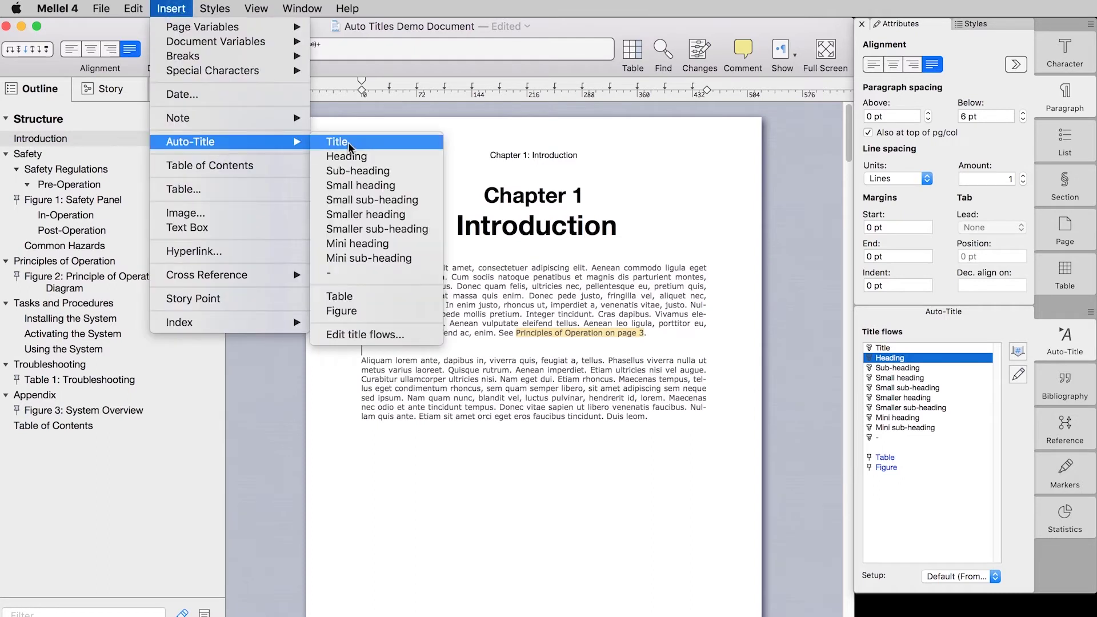
pyautogui.click(363, 140)
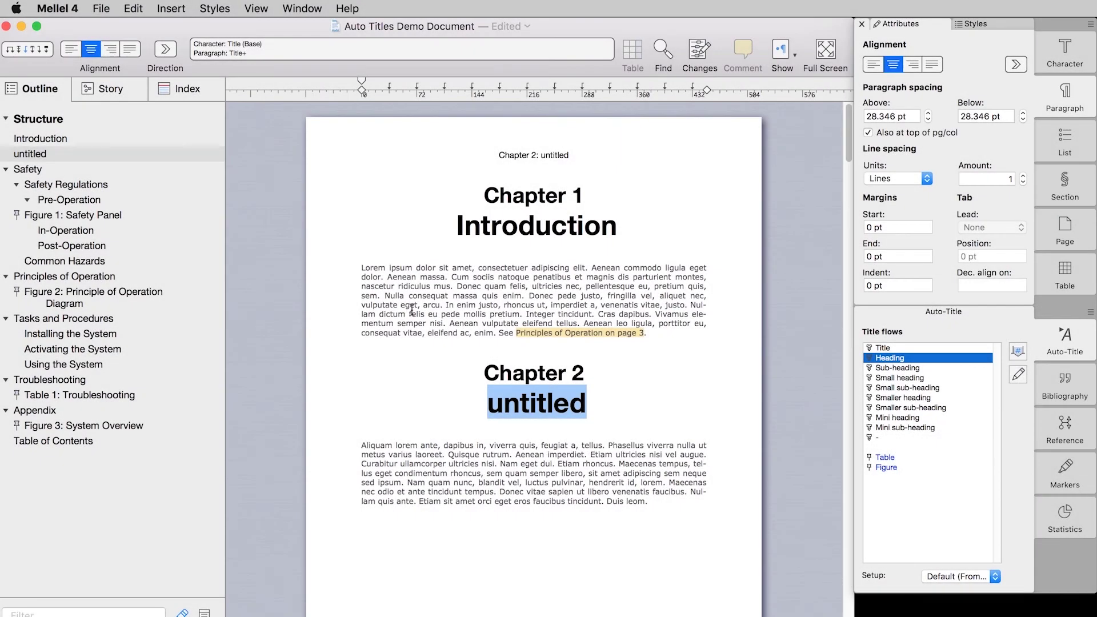
# - Rename the untitled second chapter to 'New Chapter' from its outline entry's context menu
pyautogui.rightClick(82, 159)
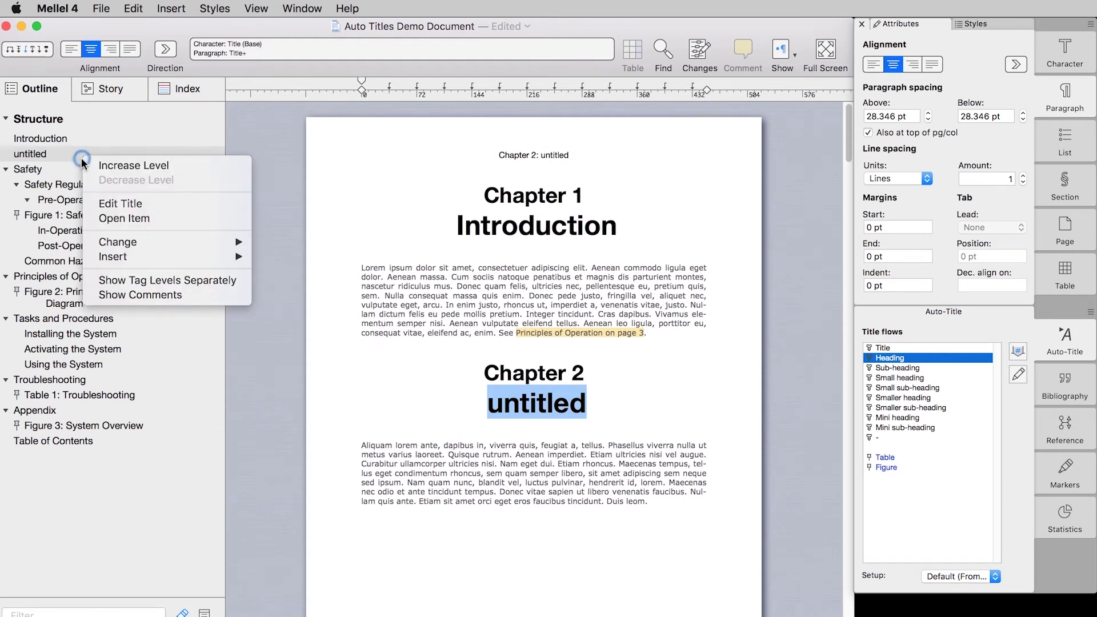
pyautogui.moveTo(146, 259)
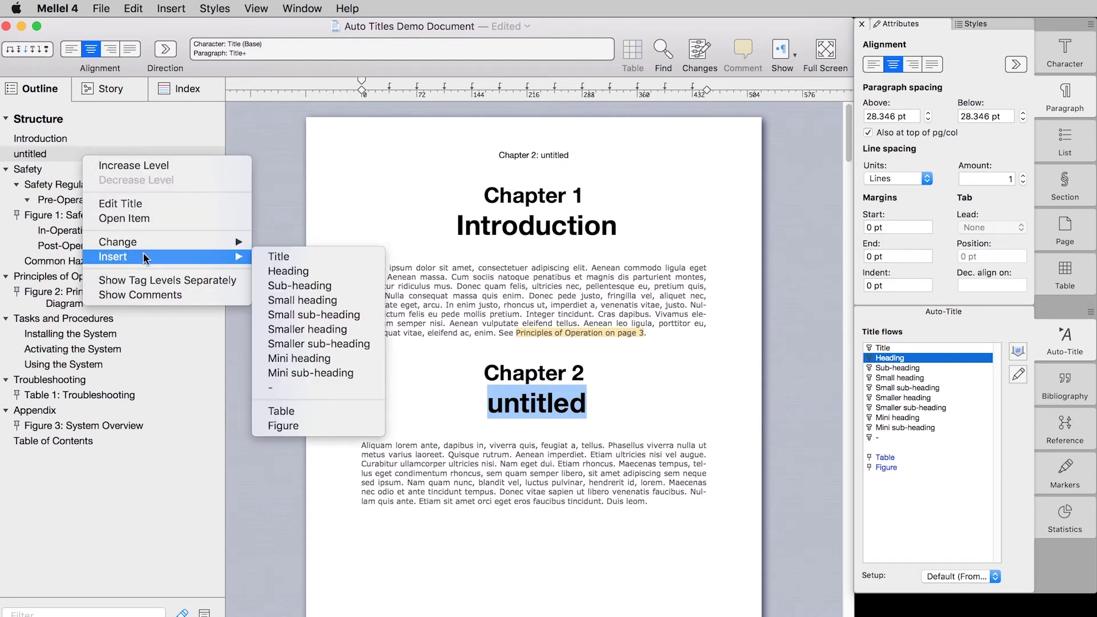
pyautogui.click(292, 271)
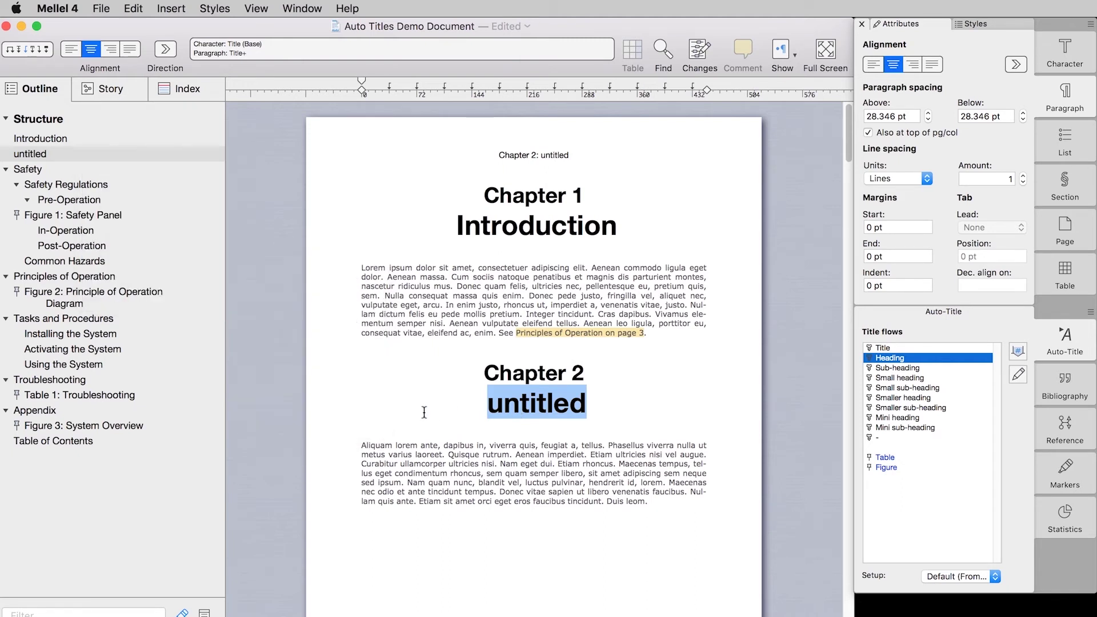
pyautogui.write('New C')
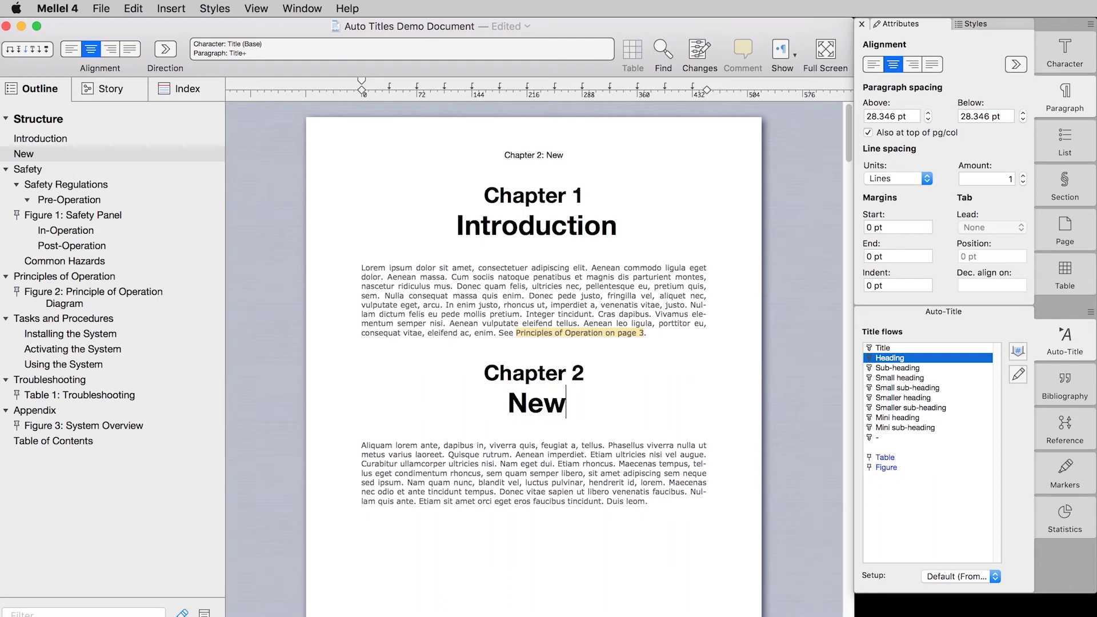
pyautogui.write('hapter')
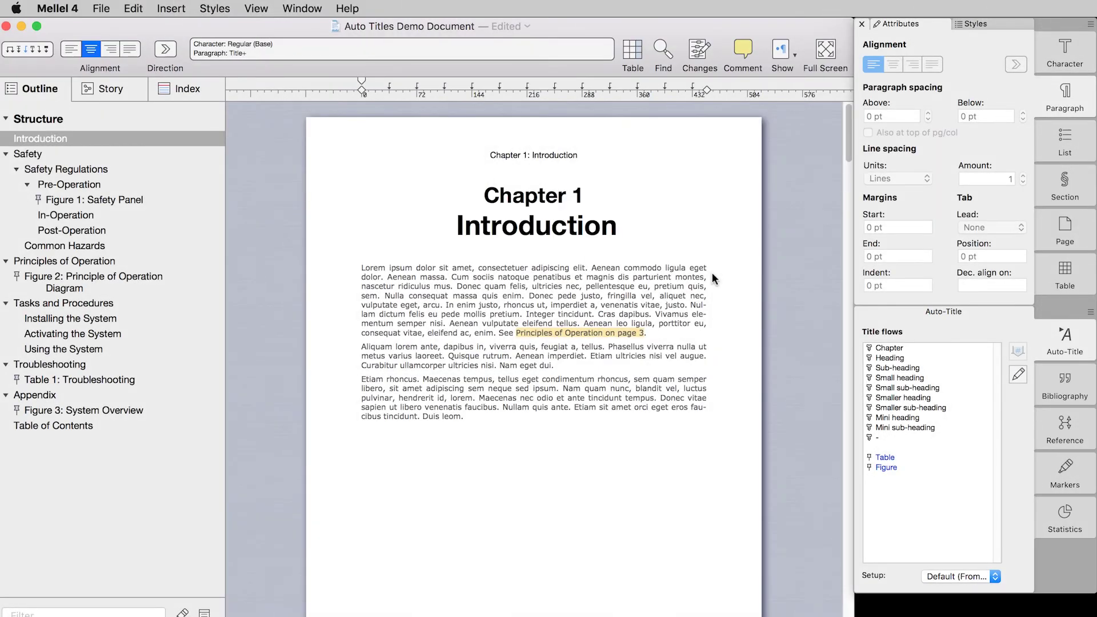
# - Prefix the Chapter 1 title with 'My' so it reads 'My Introduction'
pyautogui.keyDown('alt'); pyautogui.click(540, 230); pyautogui.keyUp('alt')
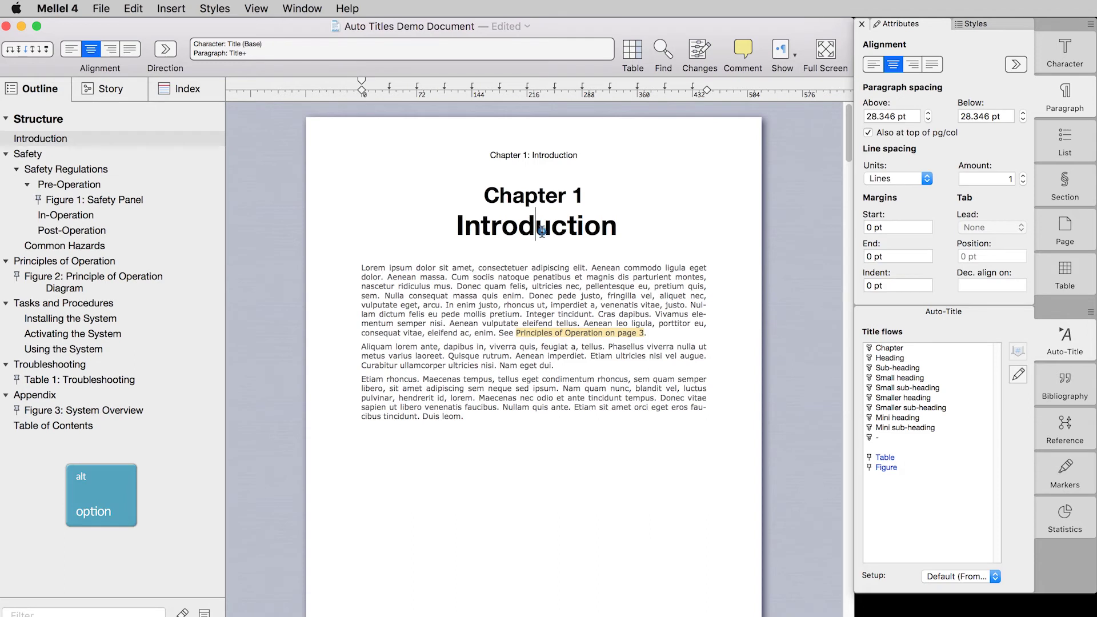
pyautogui.click(458, 227)
pyautogui.write('My')
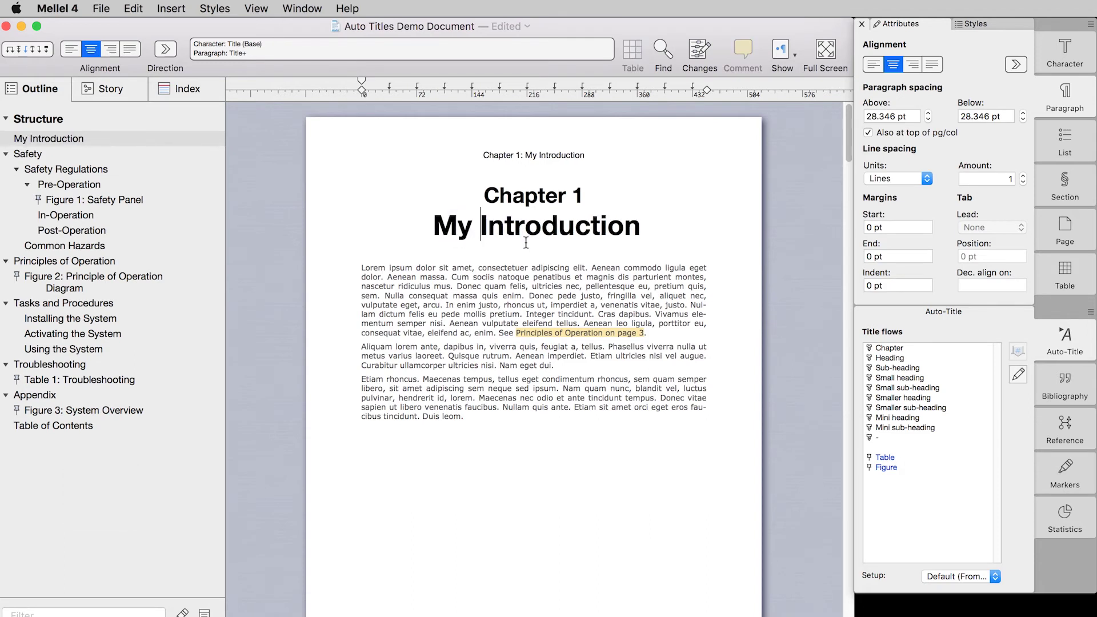
pyautogui.click(589, 288)
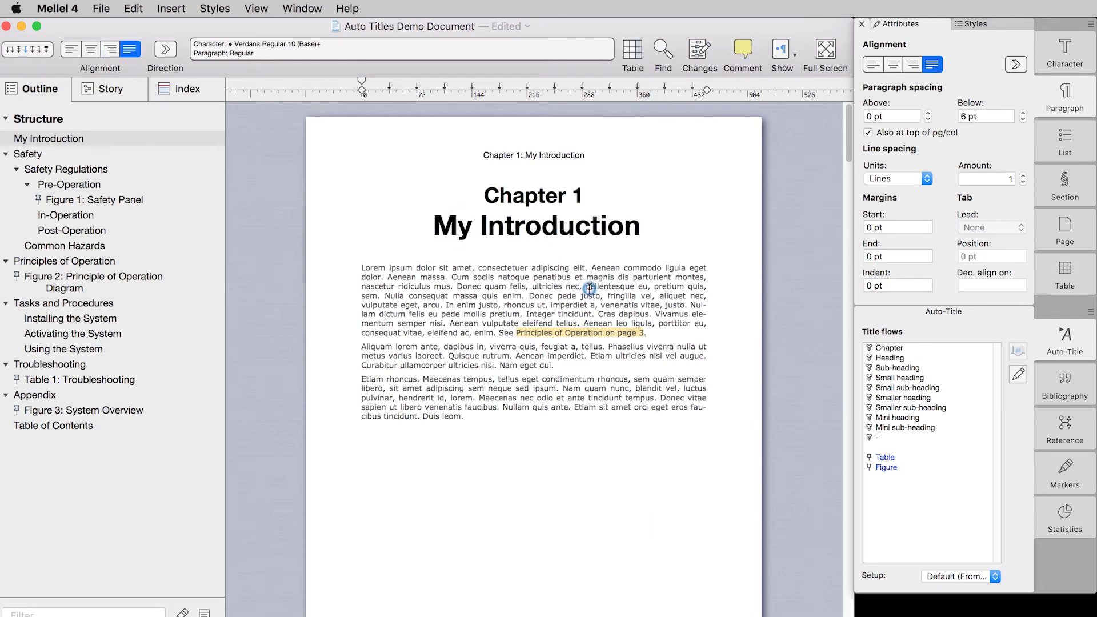
# - In the Chapter 1 title's popover, remove 'My' and add the comment 'More work to do'
pyautogui.doubleClick(556, 220)
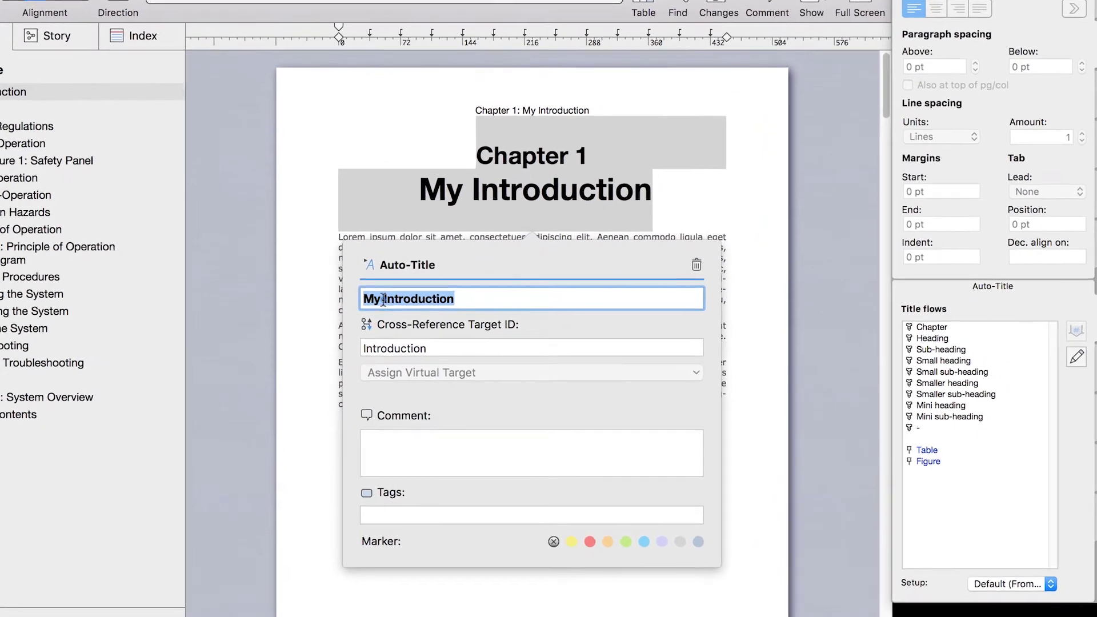
pyautogui.click(383, 298)
pyautogui.press('BackSpace')
pyautogui.press('BackSpace')
pyautogui.press('BackSpace')
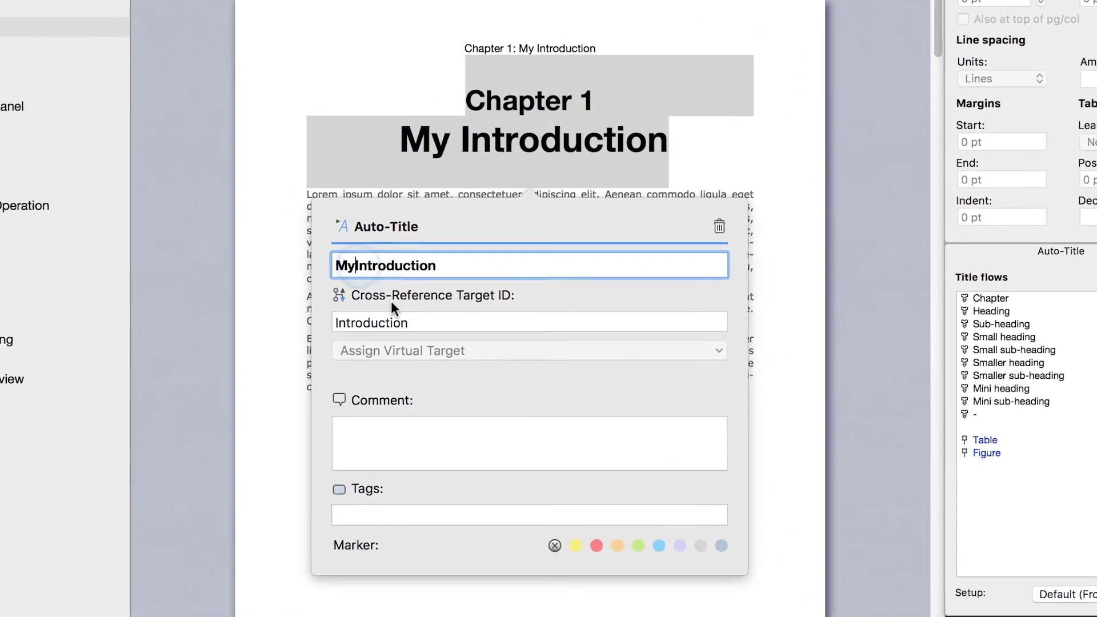
pyautogui.click(391, 421)
pyautogui.write('Mo')
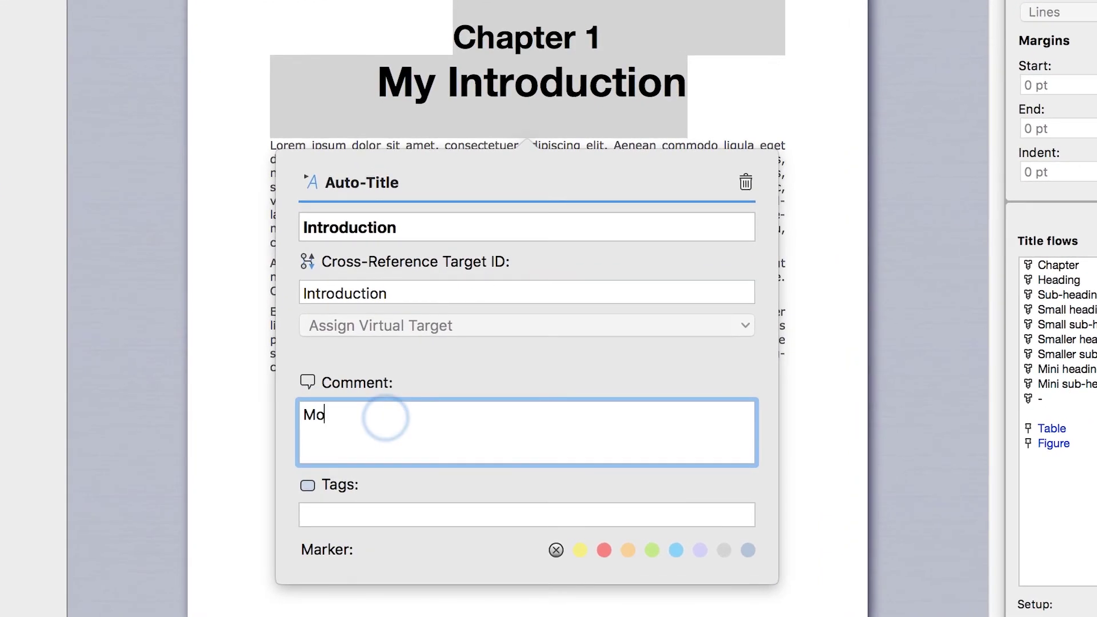
pyautogui.write('re work to do')
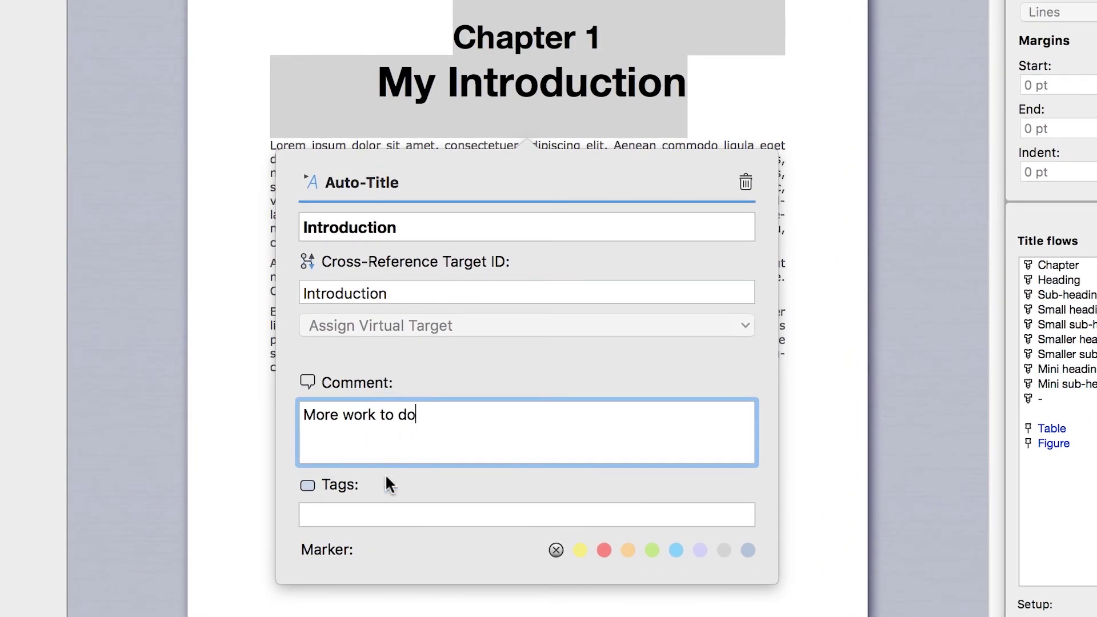
# - Tag the chapter title 'edit' and give it the red marker
pyautogui.click(375, 515)
pyautogui.write('edit')
pyautogui.press('Return')
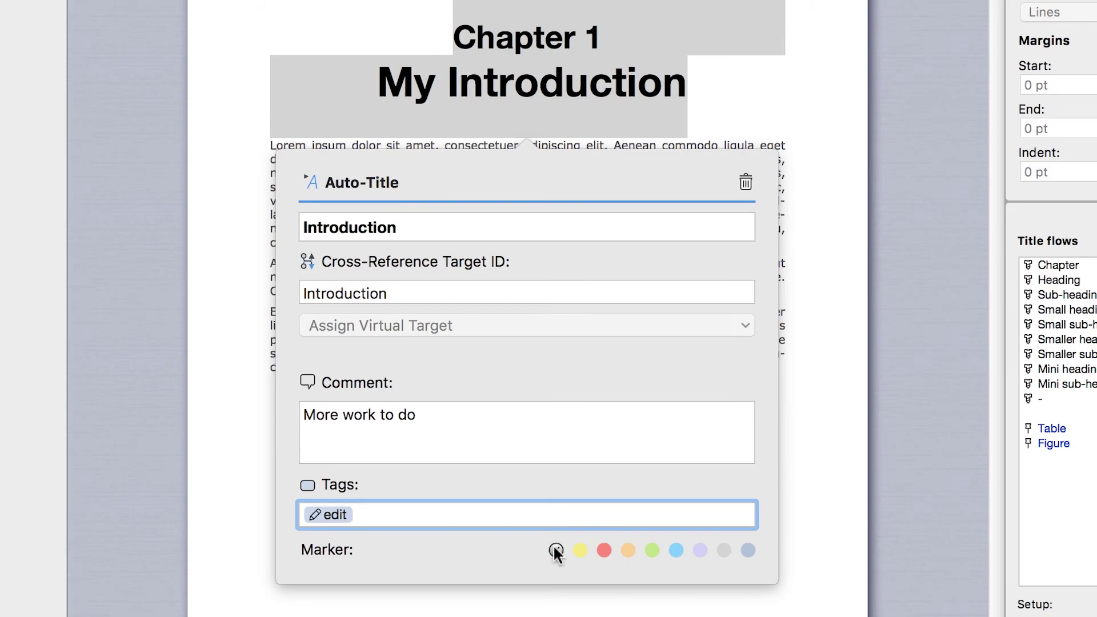
pyautogui.click(603, 549)
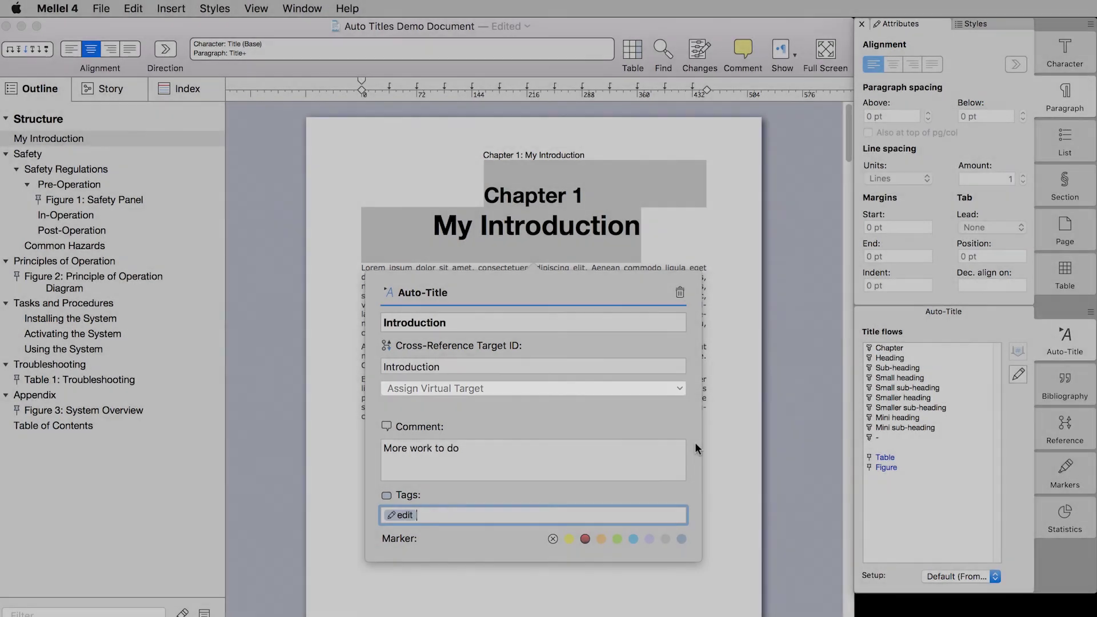
# - Cut the Introduction title, paste it after the last paragraph, then undo the move
pyautogui.click(678, 314)
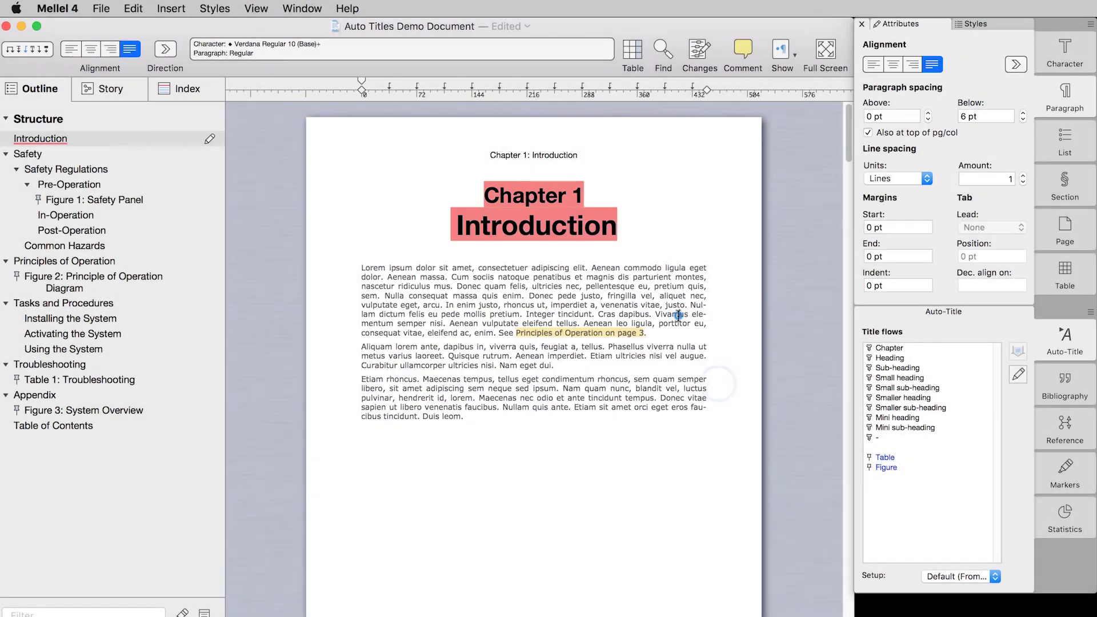
pyautogui.tripleClick(665, 233)
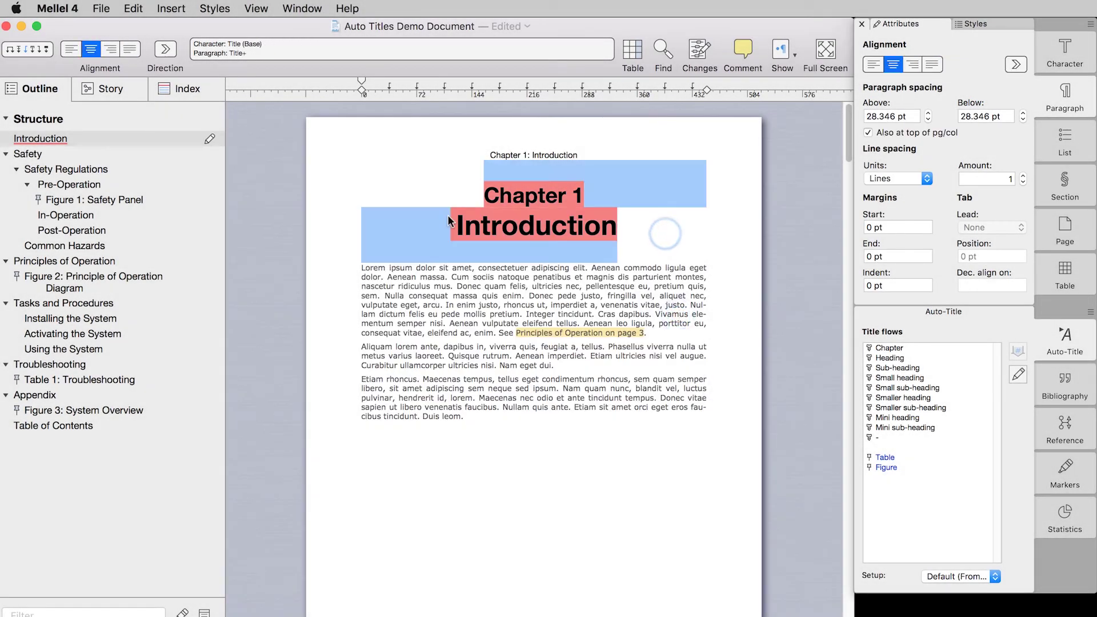
pyautogui.press('cmd+x')
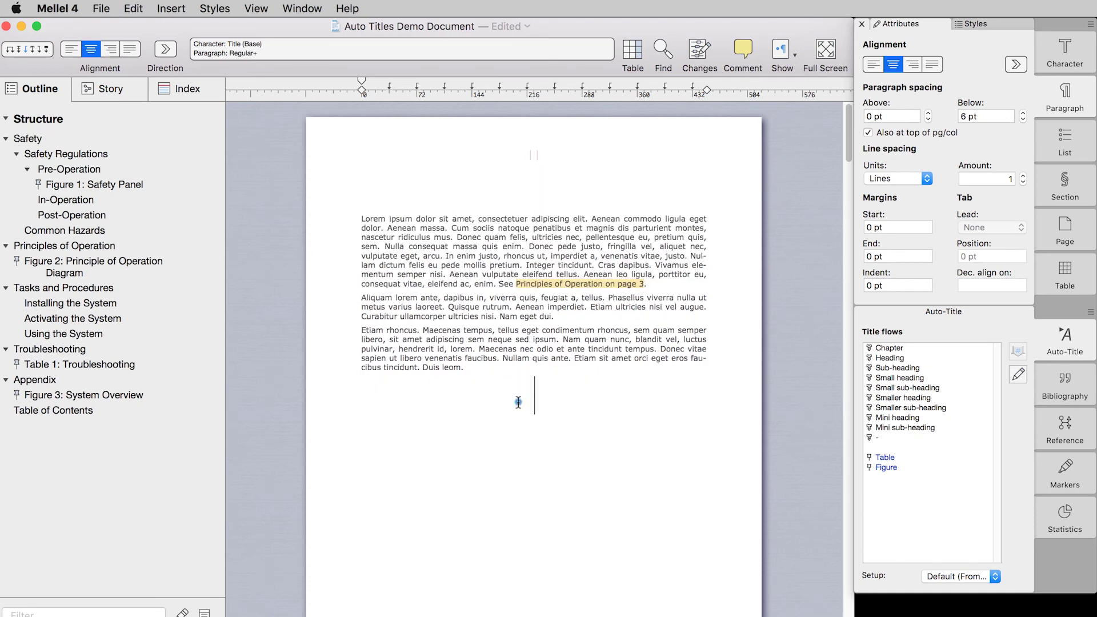
pyautogui.click(518, 402)
pyautogui.press('cmd+v')
pyautogui.press('super+z')
pyautogui.press('super+z')
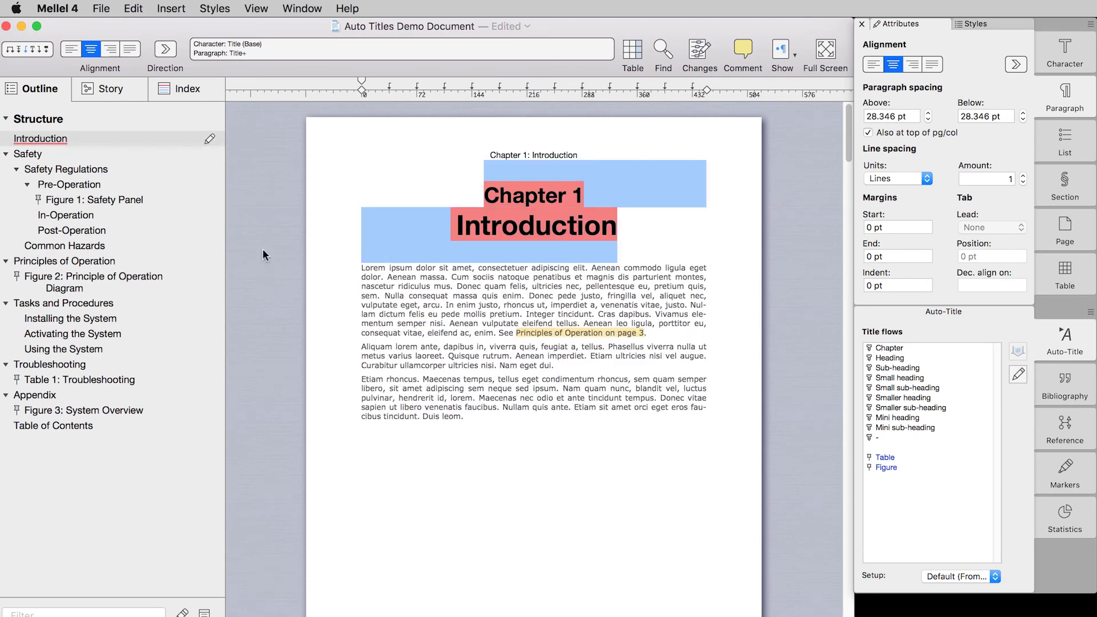
# - Drag the Introduction entry in the outline below Common Hazards
pyautogui.click(105, 151)
pyautogui.click(81, 142)
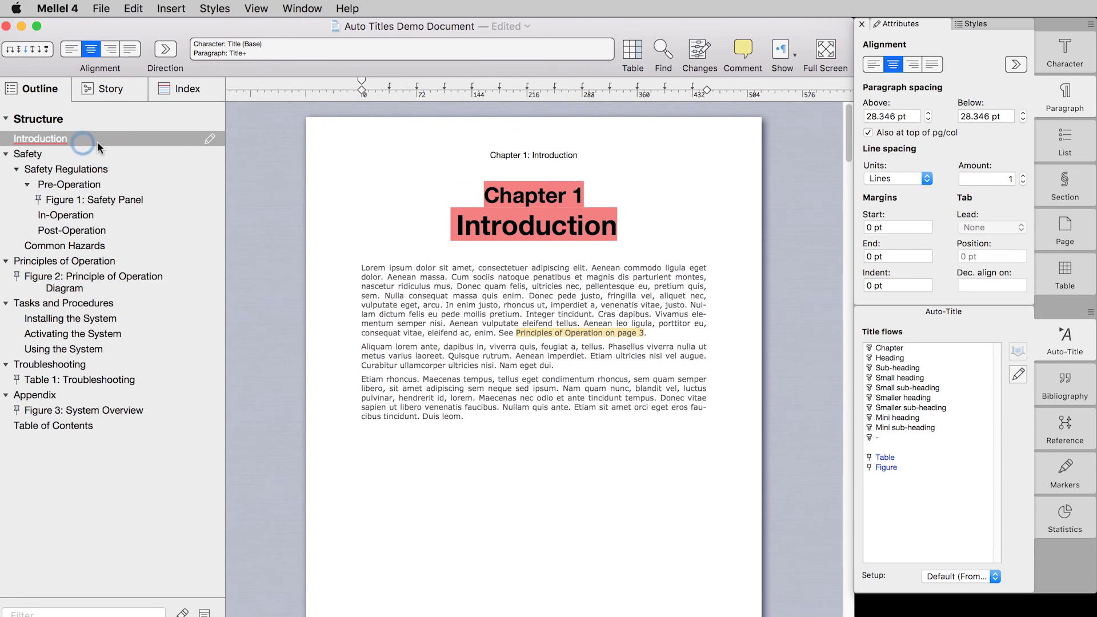
pyautogui.click(98, 143)
pyautogui.moveTo(97, 146); pyautogui.dragTo(107, 260)
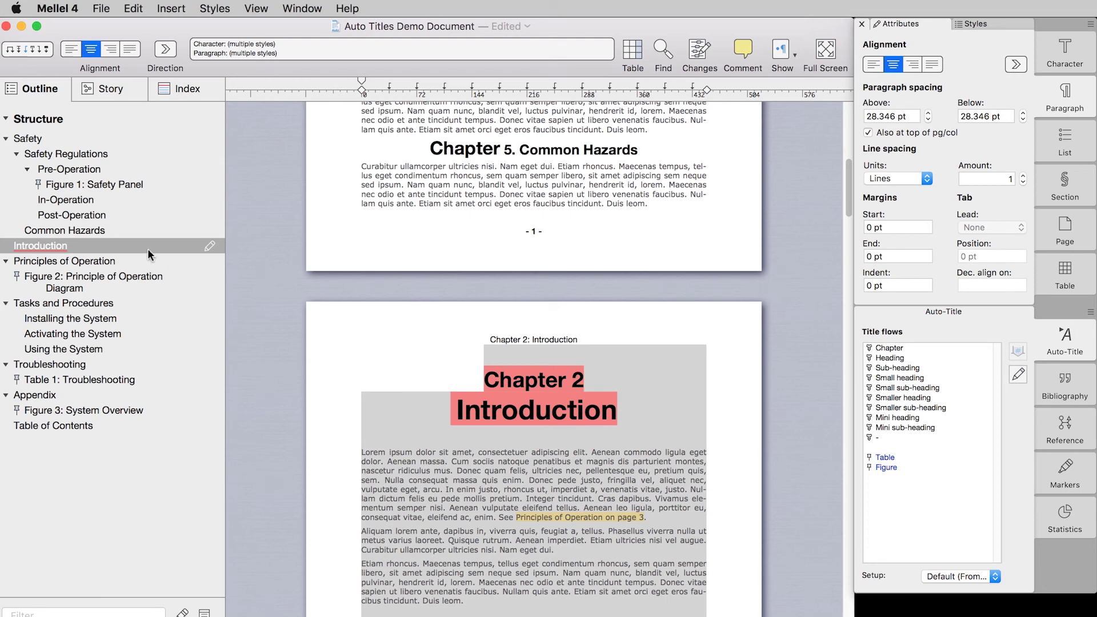
# - Delete the Chapter 2 Introduction title with Cmd+Delete and the Common Hazards title via its popover trash icon
pyautogui.click(209, 246)
pyautogui.click(565, 396)
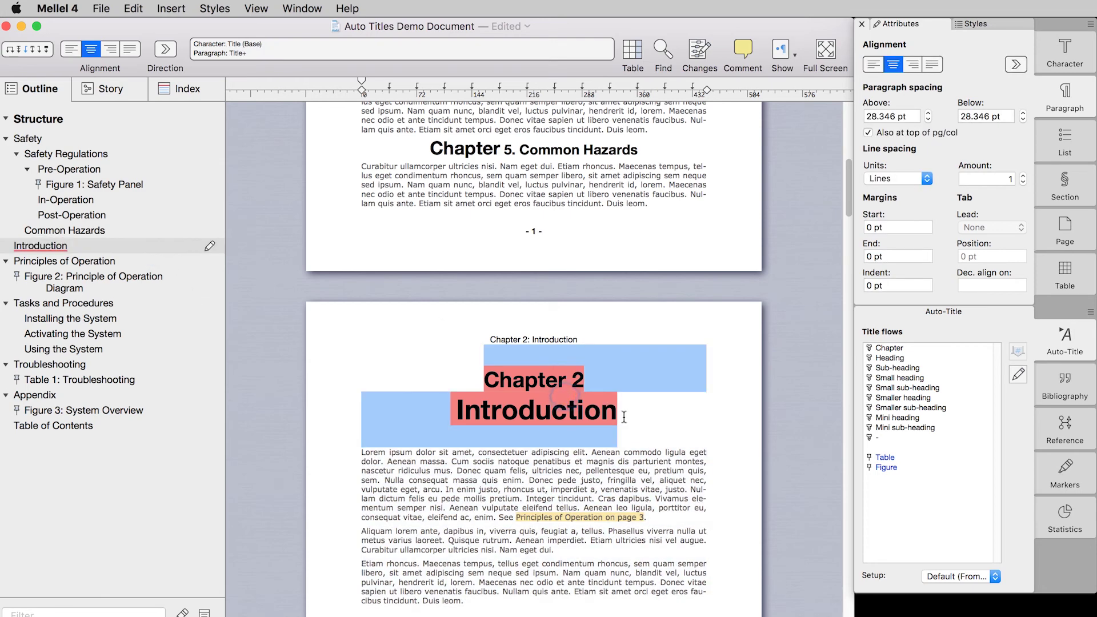
pyautogui.press('super+BackSpace')
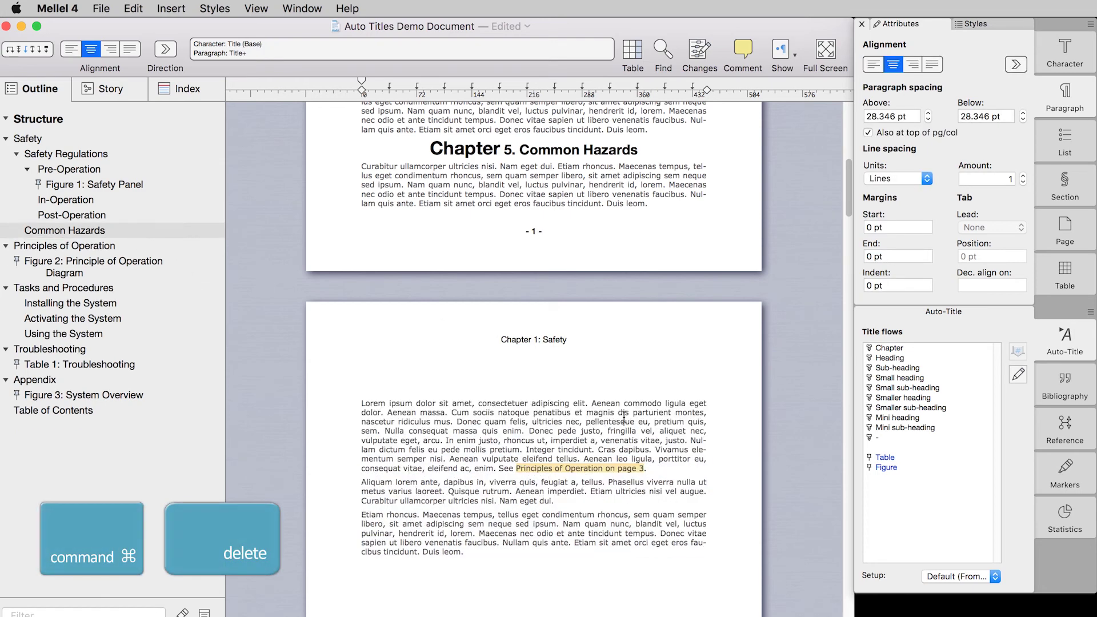
pyautogui.doubleClick(469, 153)
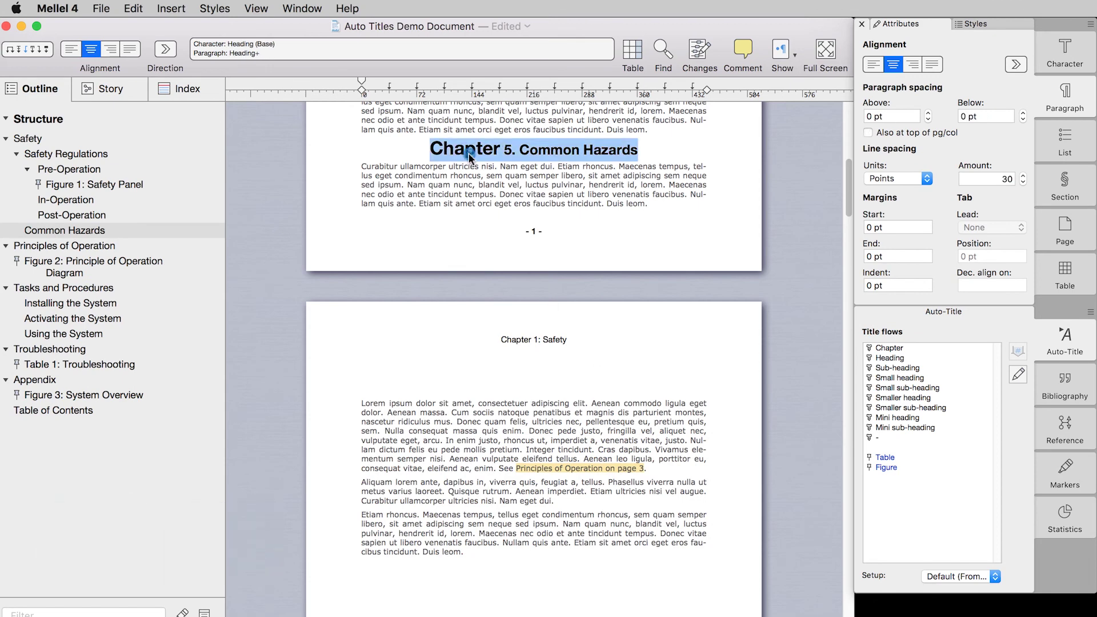
pyautogui.click(679, 192)
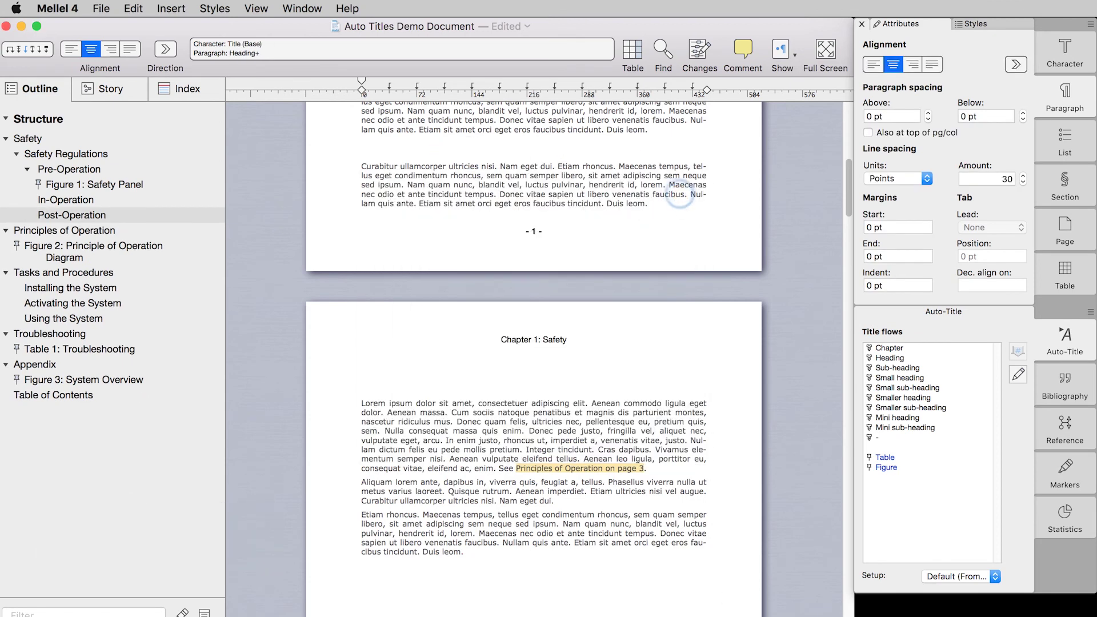